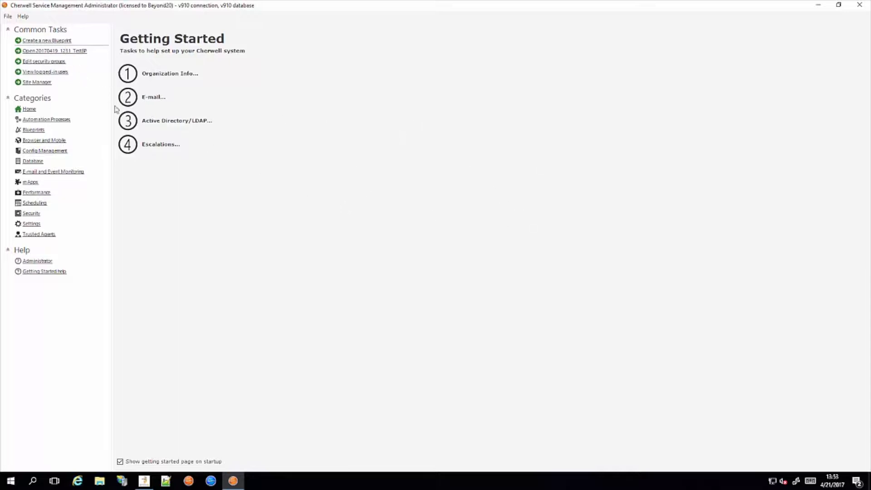
Create a new blueprint and add a text field named Test3 to the Discussion business object.
click(56, 42)
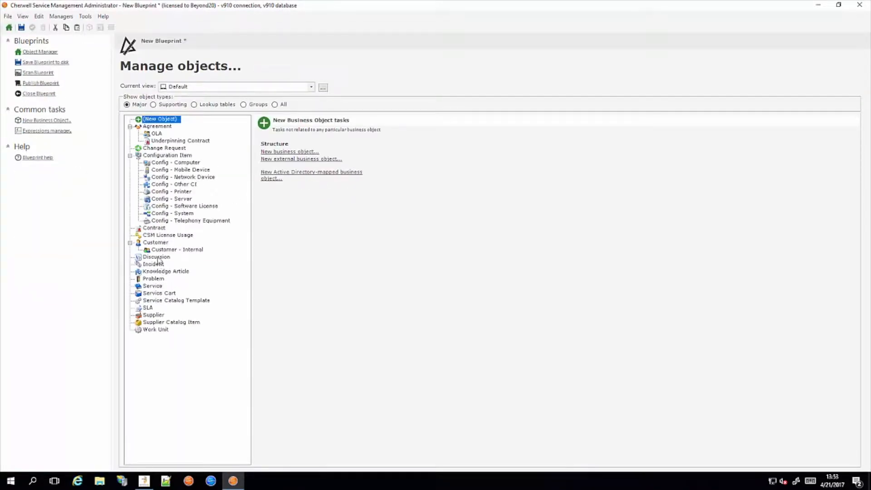
click(157, 257)
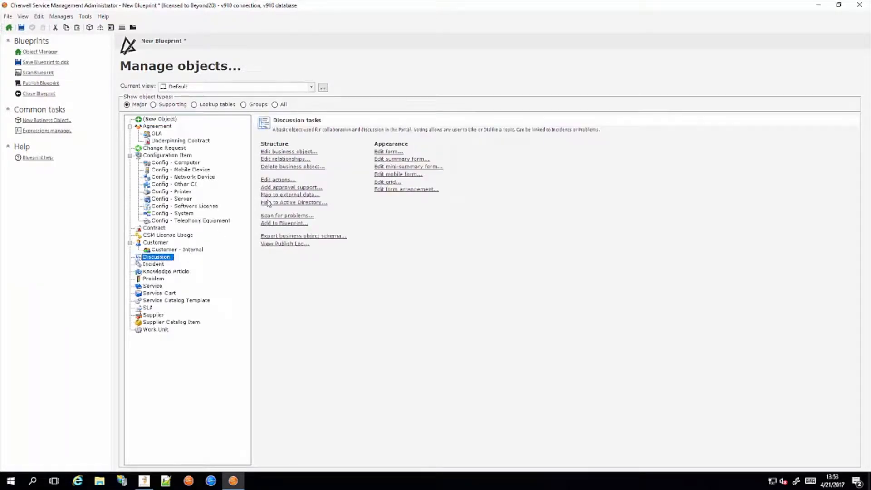
click(298, 152)
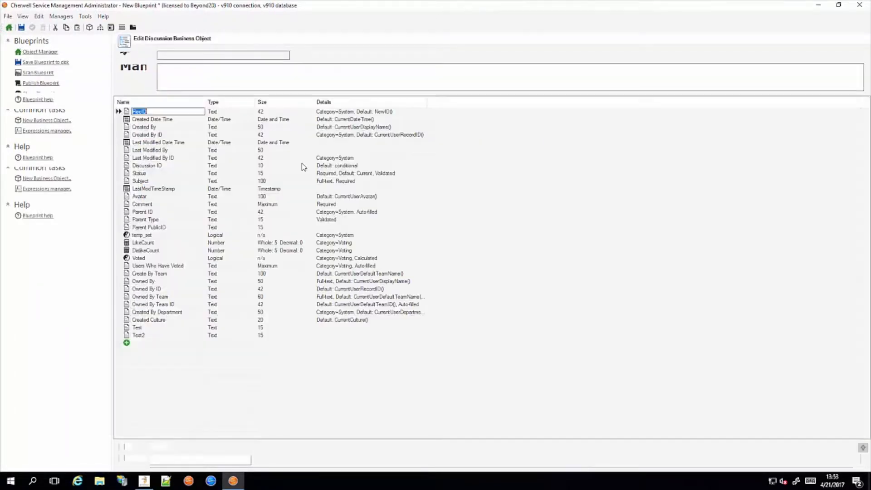
click(128, 345)
text(Test3)
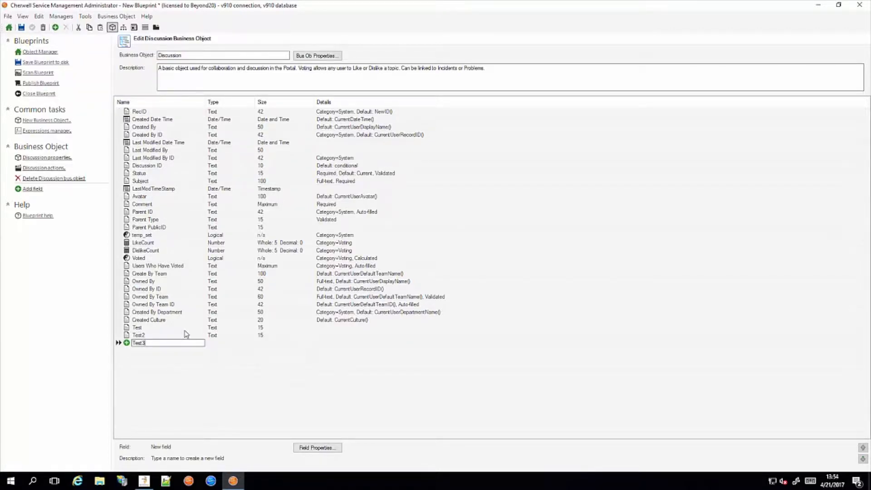
key(Tab)
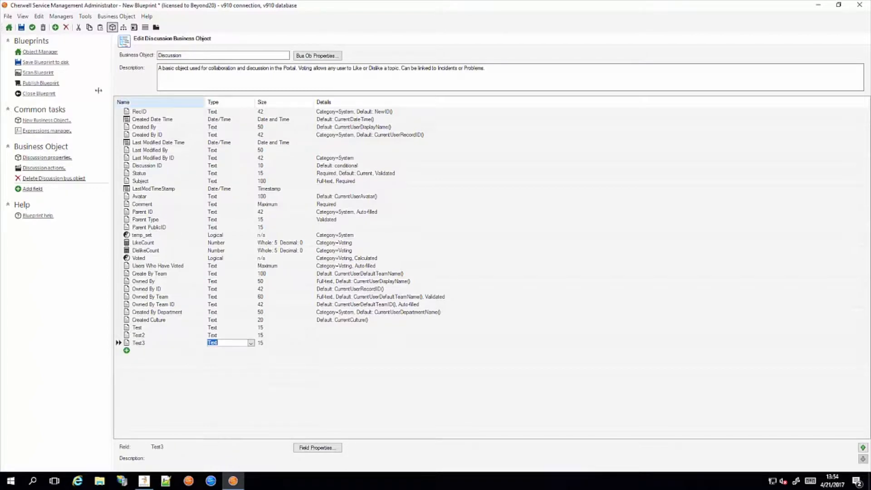
Save the blueprint to disk in the BPs folder as 20170421_1354_Test3.
click(21, 27)
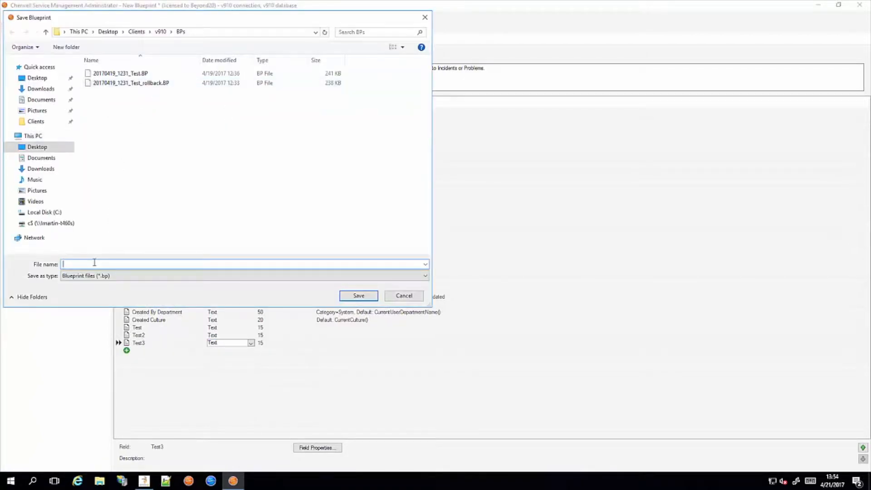
text(20170)
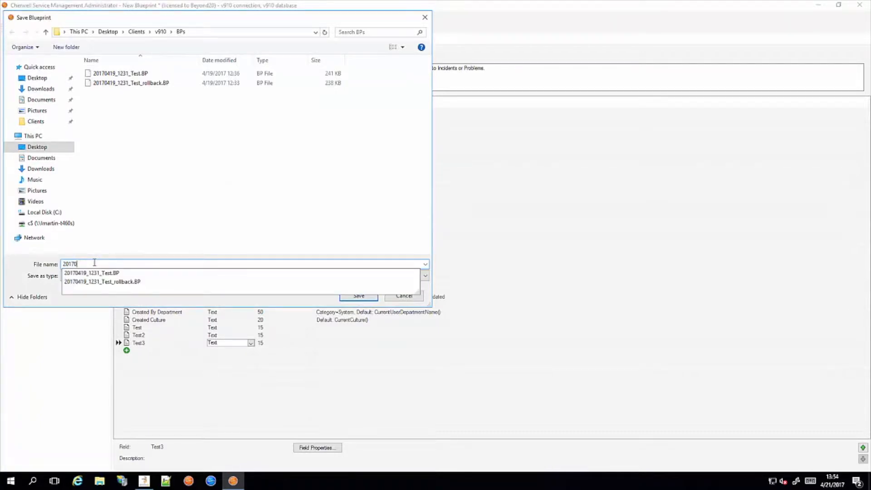
text(421_1354_Test3)
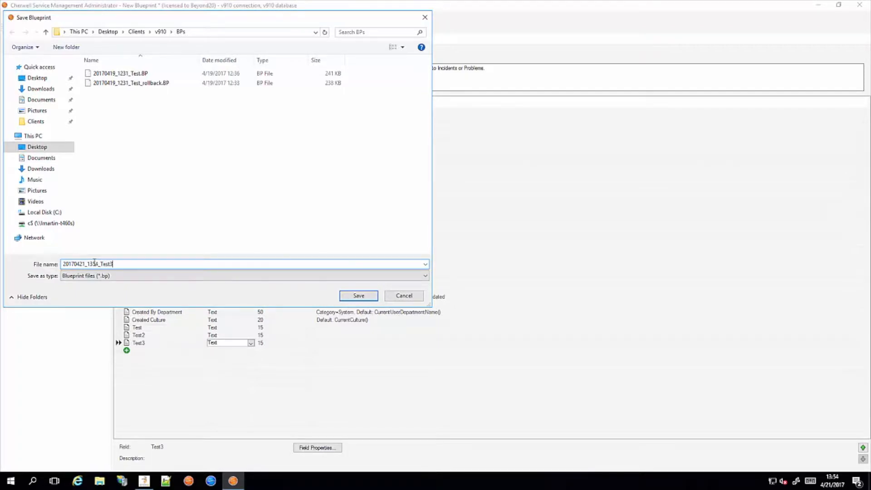
click(358, 296)
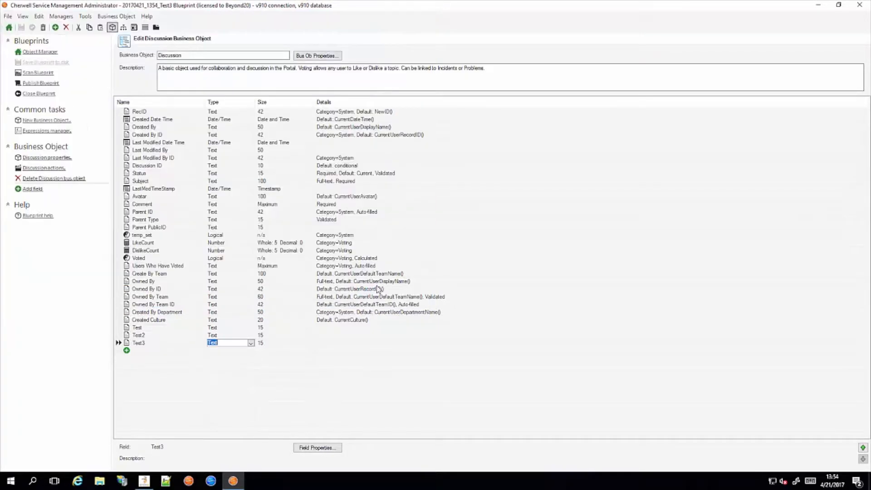
Publish the saved blueprint to the live system, continuing past the error scan.
click(40, 84)
click(442, 323)
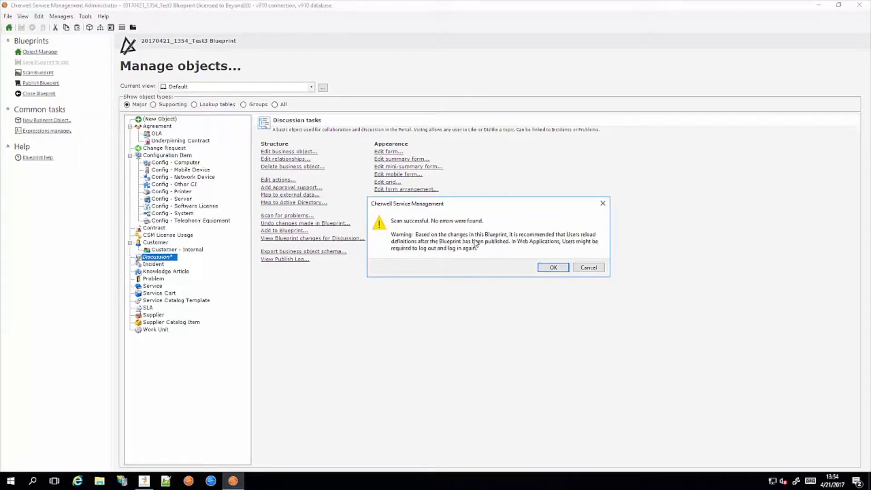
click(553, 268)
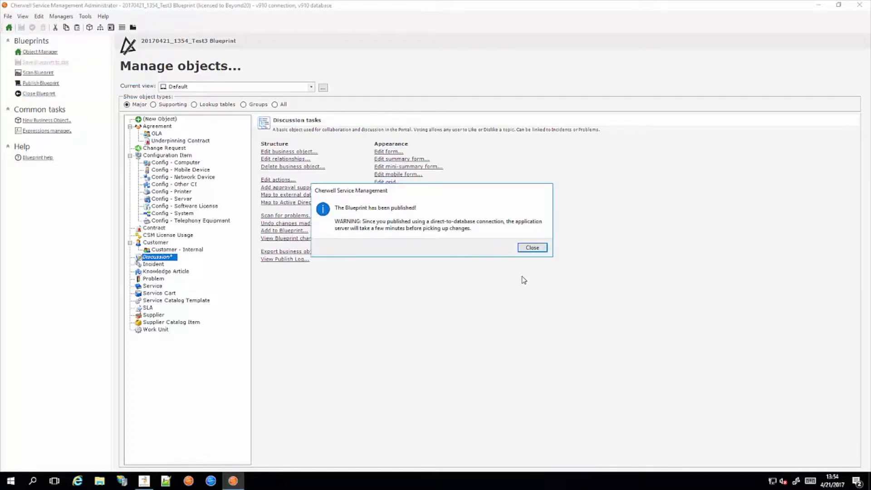
click(534, 248)
Add a text field named Test4 to the Discussion business object in the same blueprint and apply the change.
click(64, 51)
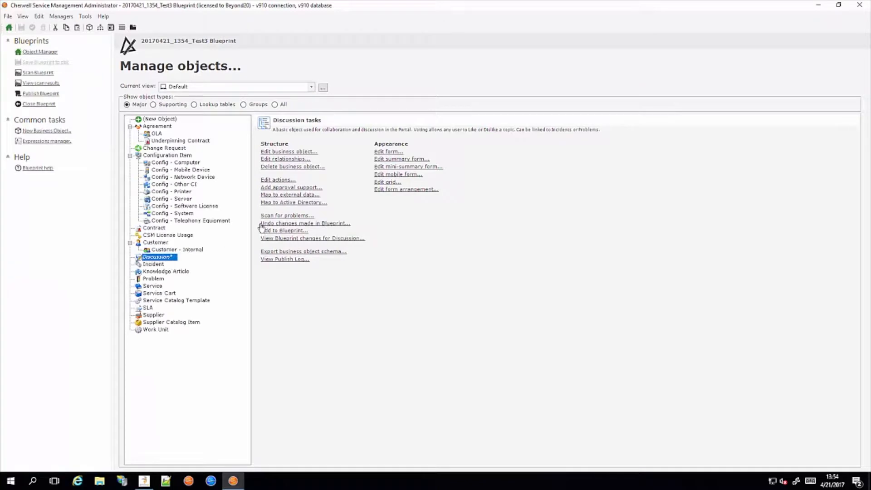
click(296, 152)
click(127, 350)
text(Test)
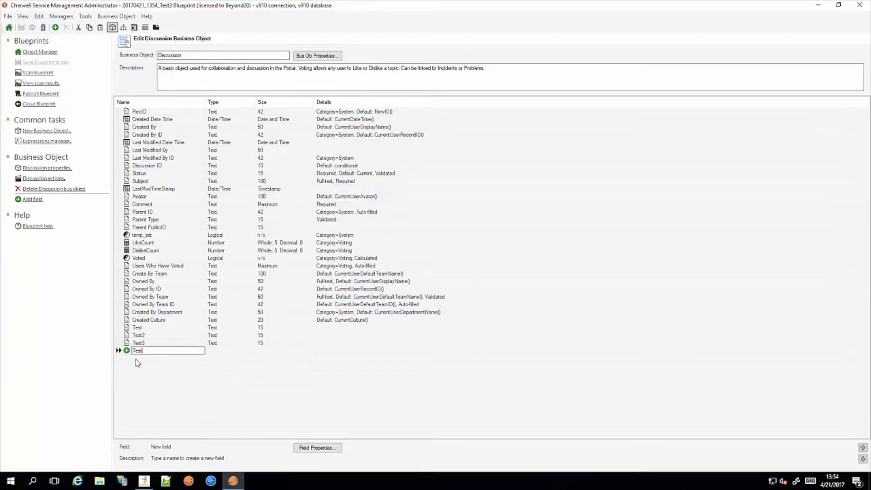
text(4)
key(Tab)
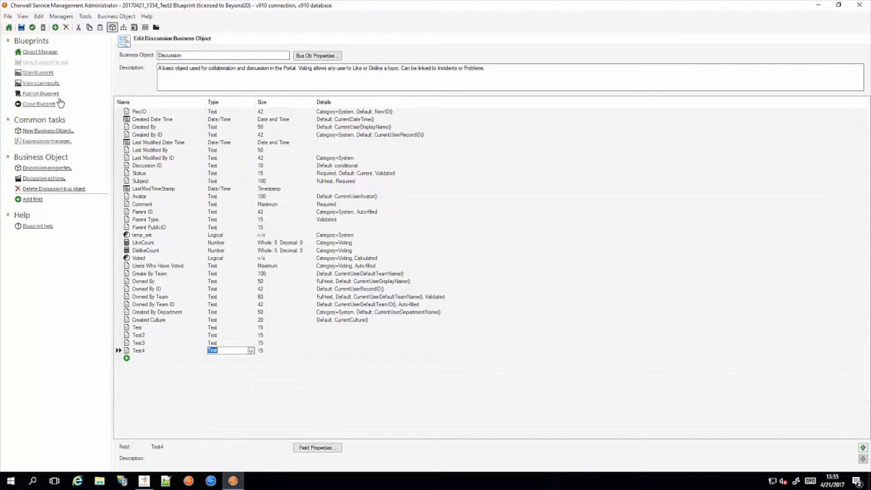
click(32, 27)
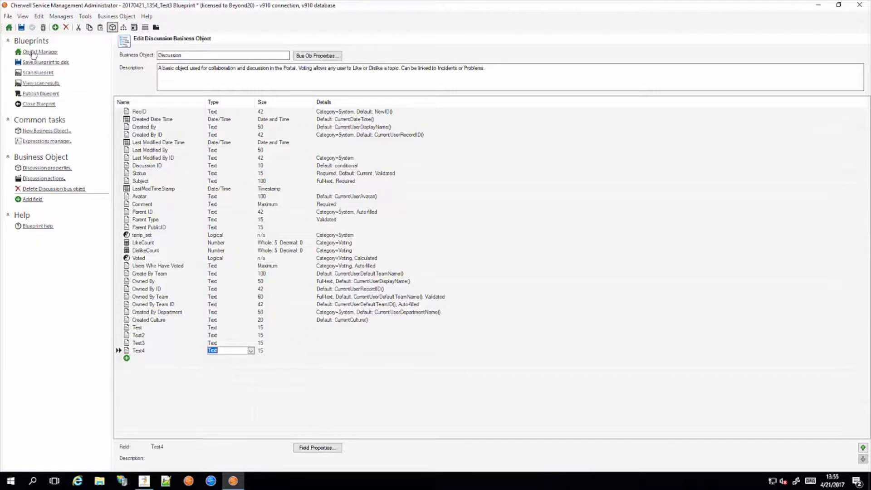
Start publishing the blueprint with the Test4 field, leaving Ignore Conflicts off, and continue past the error scan.
click(45, 94)
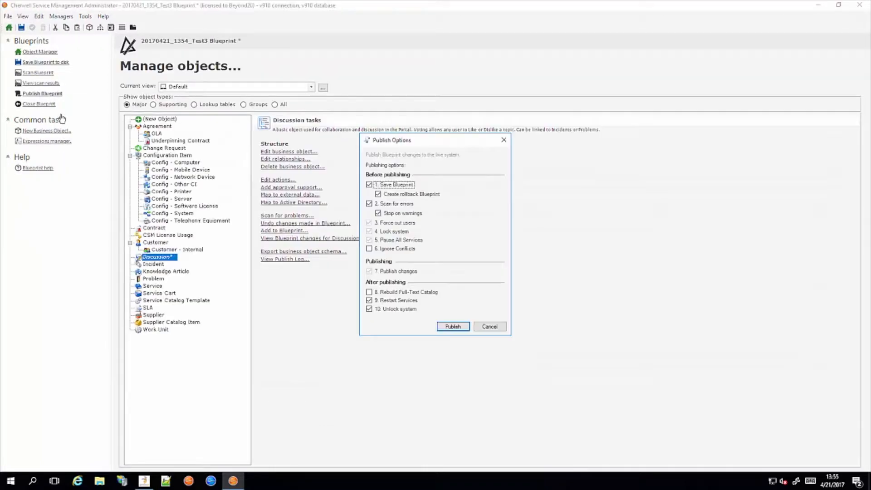
click(453, 326)
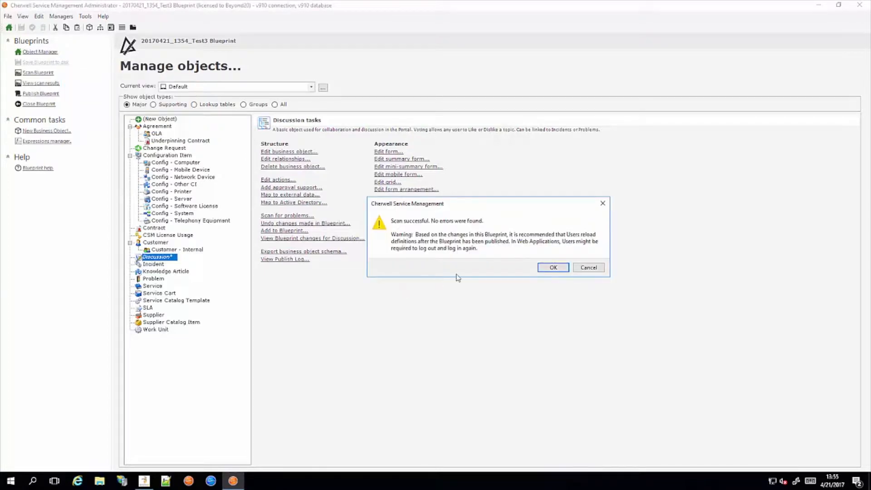
click(550, 268)
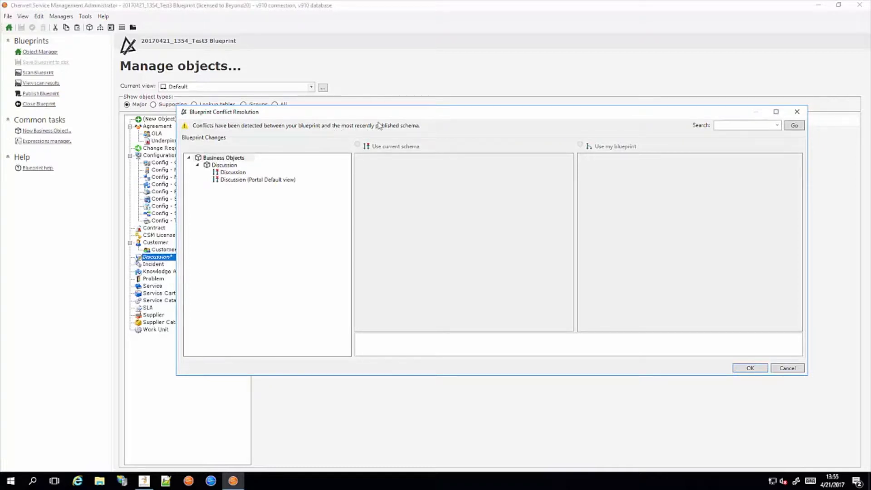
Compare the conflicting Discussion and Portal Default view changes, trying both my blueprint and the current schema as the resolution.
drag(405, 113, 347, 53)
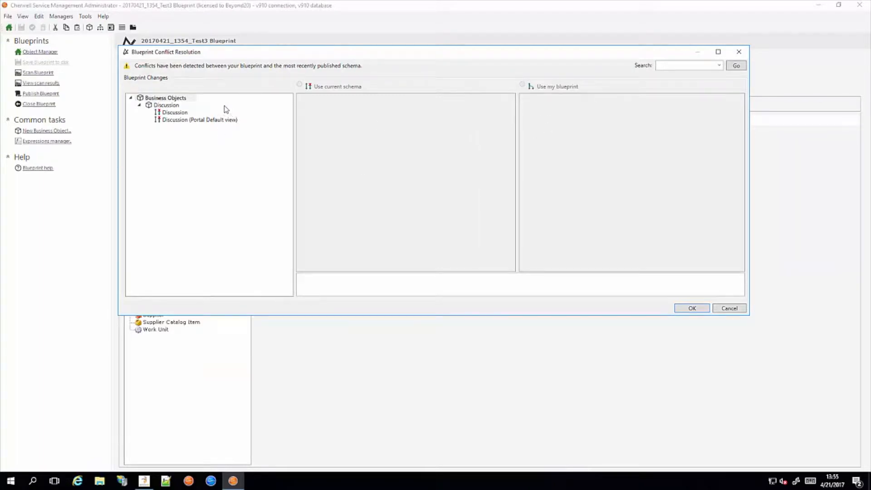
click(173, 113)
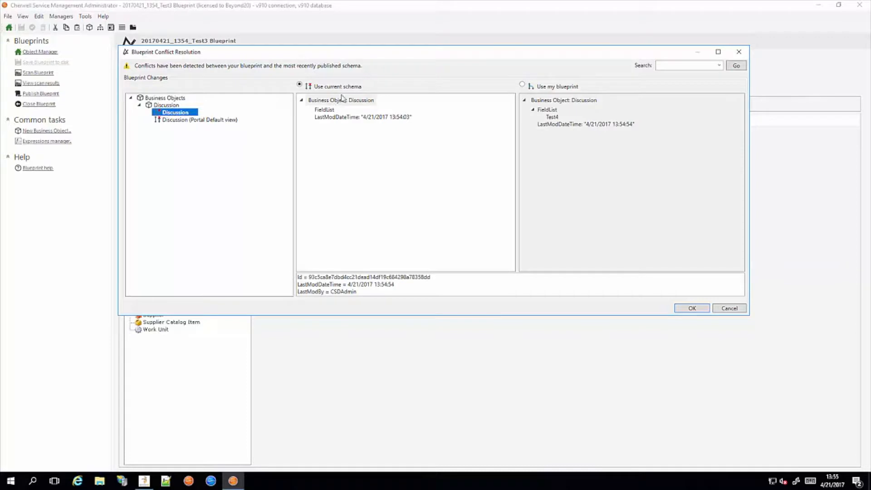
click(523, 85)
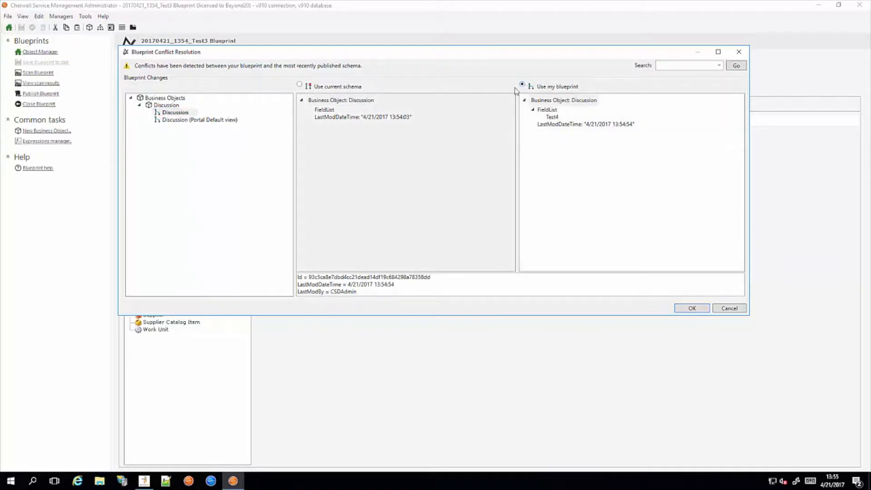
click(197, 119)
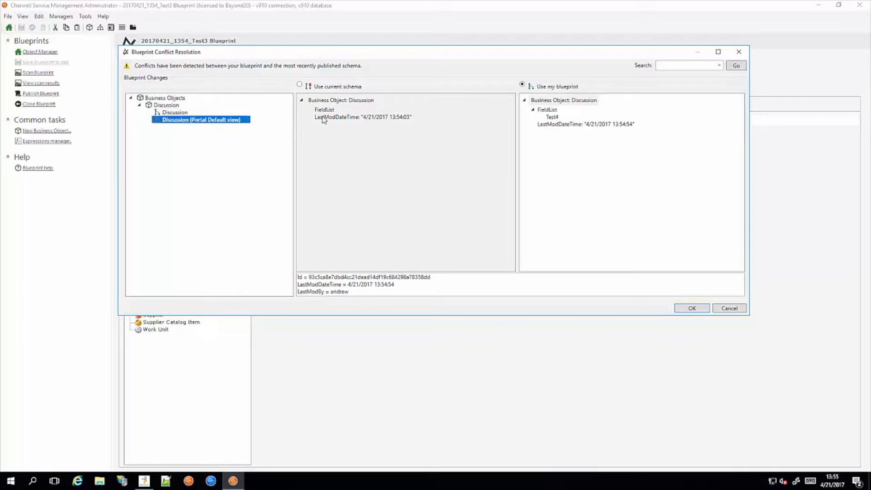
click(356, 85)
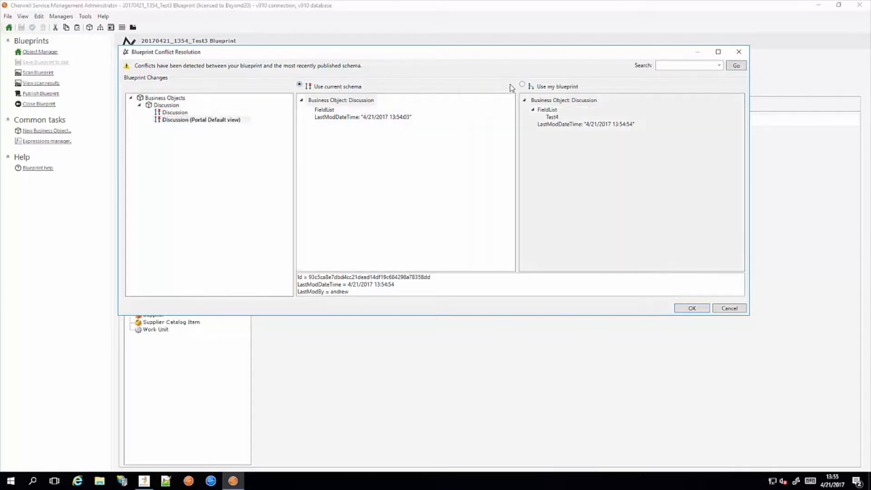
Resolve the Discussion and Portal Default view conflicts by using my blueprint, and accept the conflict resolution.
click(178, 116)
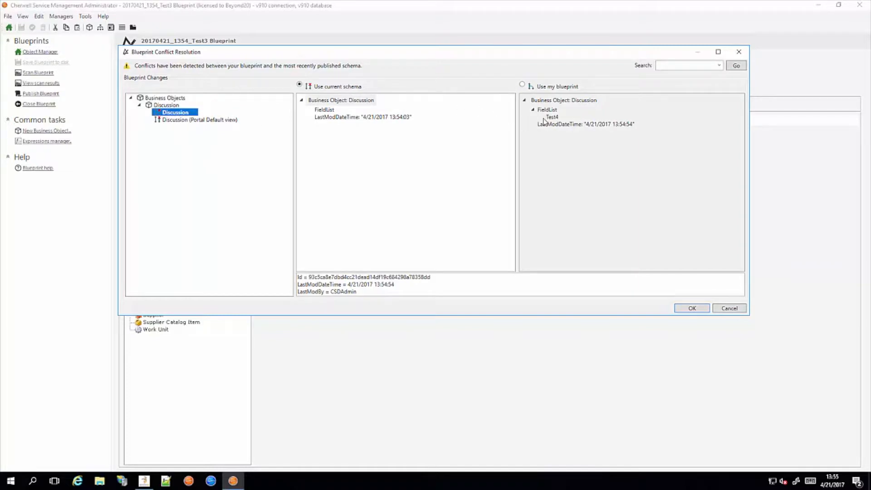
click(546, 86)
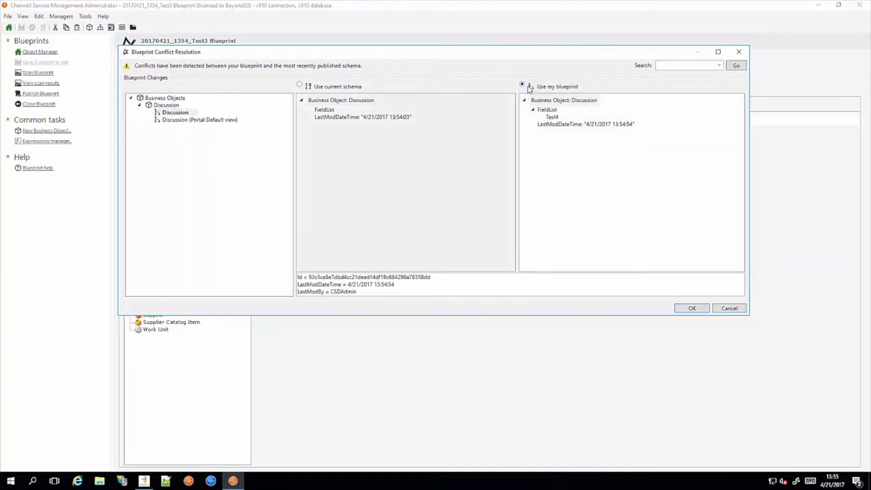
click(229, 120)
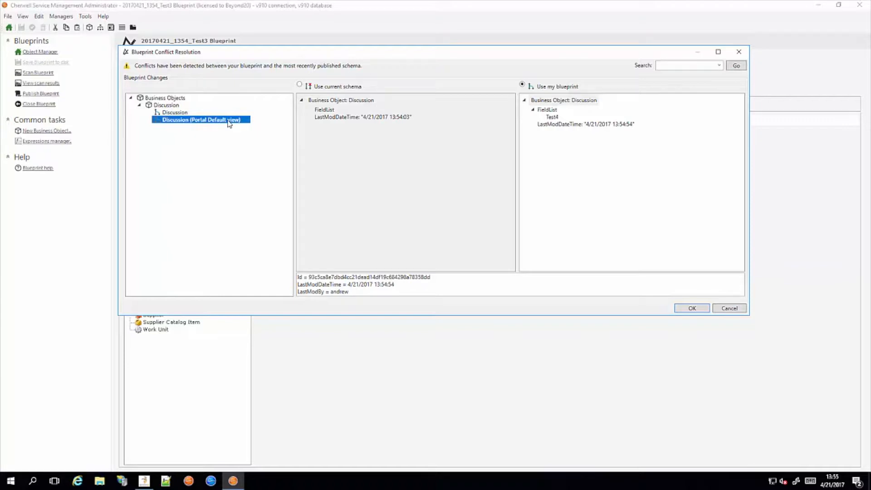
click(183, 113)
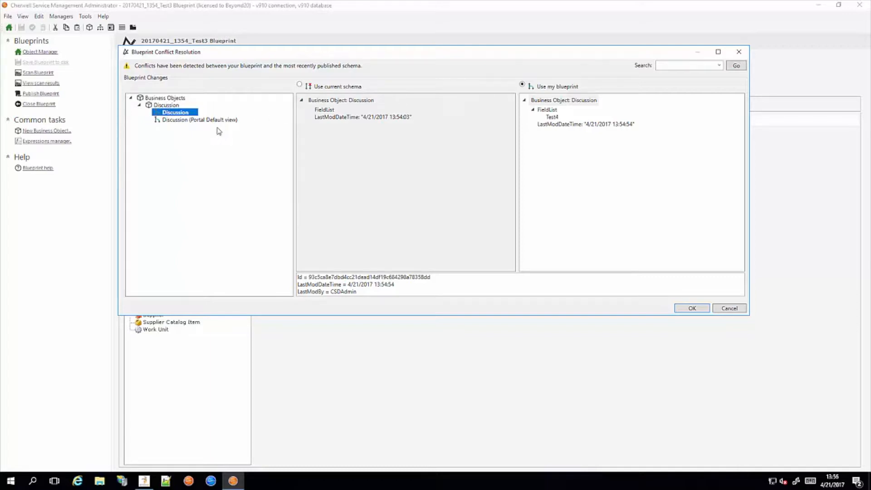
click(177, 121)
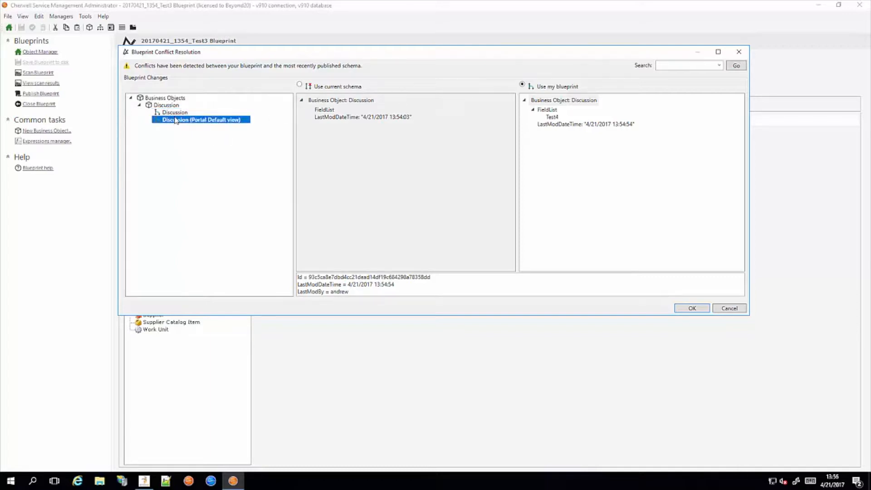
click(179, 113)
click(692, 308)
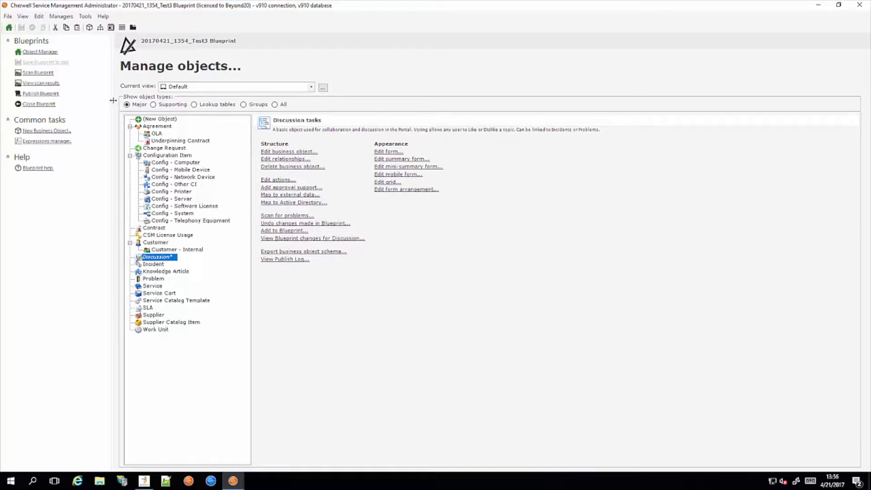
Publish the blueprint again with Ignore Conflicts enabled, continuing past the error scan.
click(49, 96)
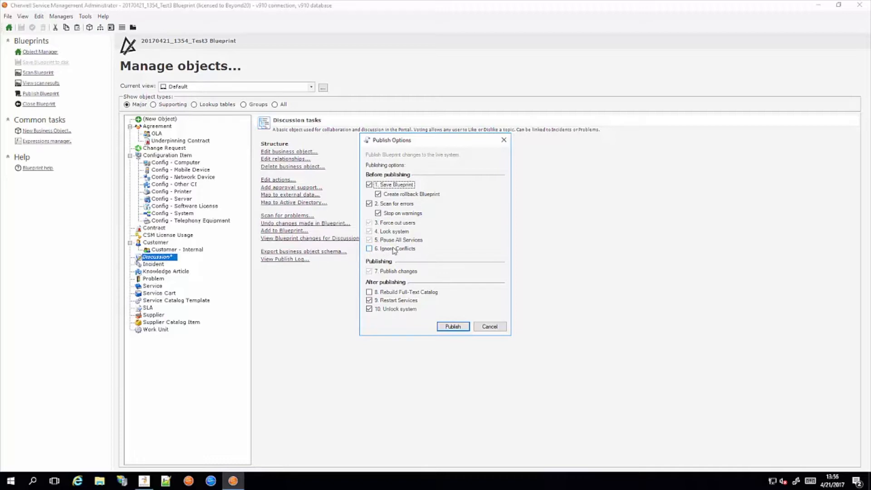
click(370, 249)
click(451, 325)
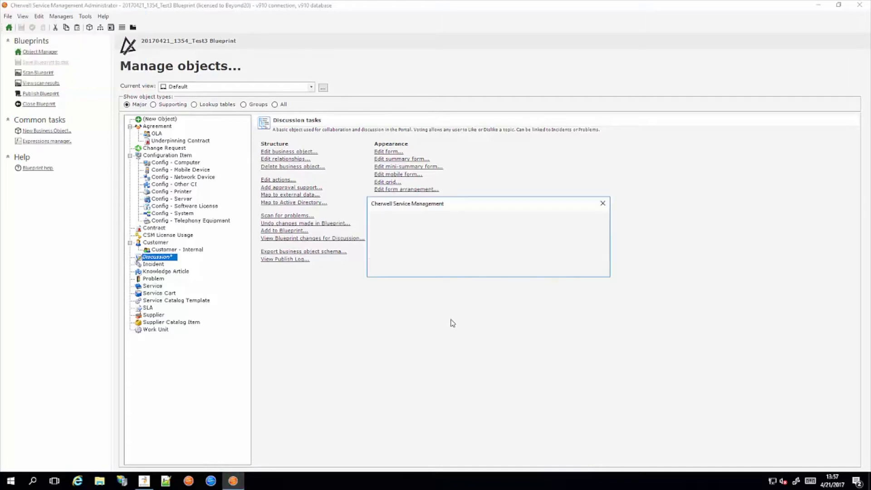
click(553, 267)
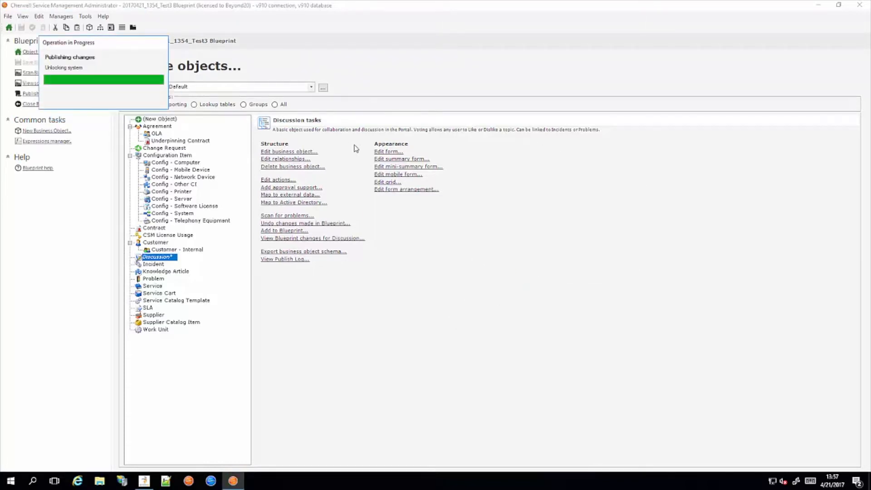
click(523, 250)
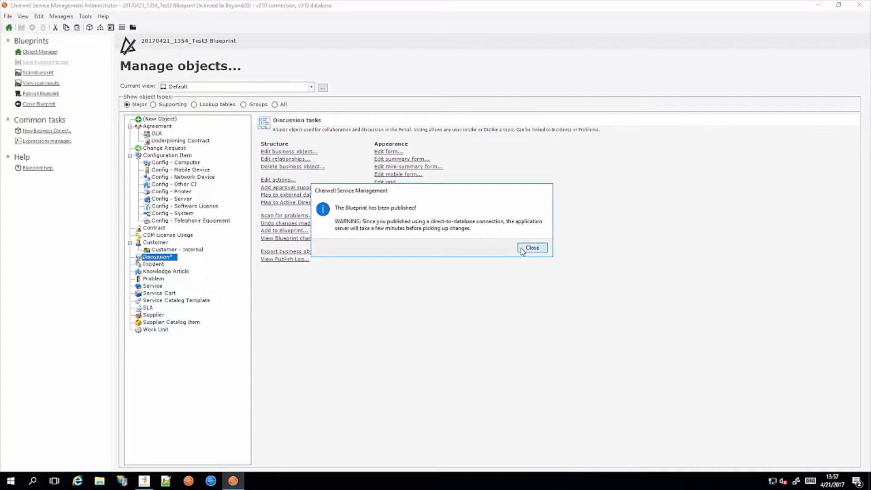
Reopen the 20170421_1354_Test3 blueprint, add a text field named test5 to the Discussion business object, and apply the change.
click(86, 51)
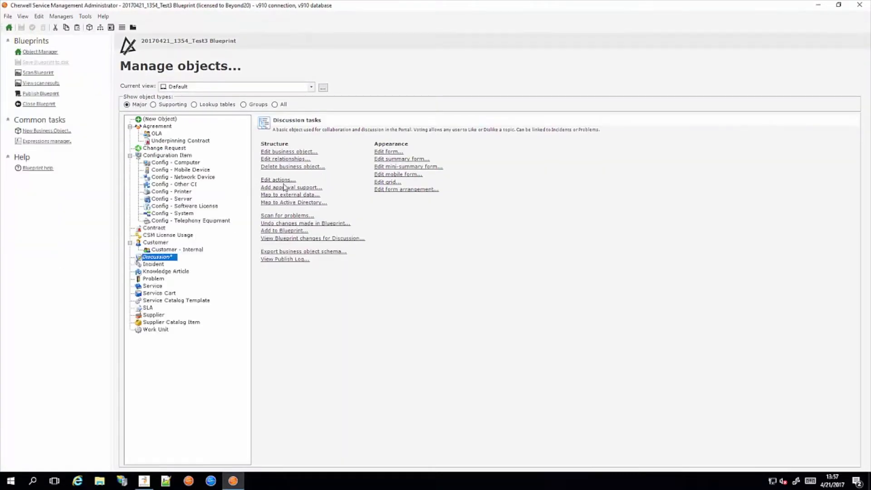
click(300, 151)
click(126, 359)
text(test)
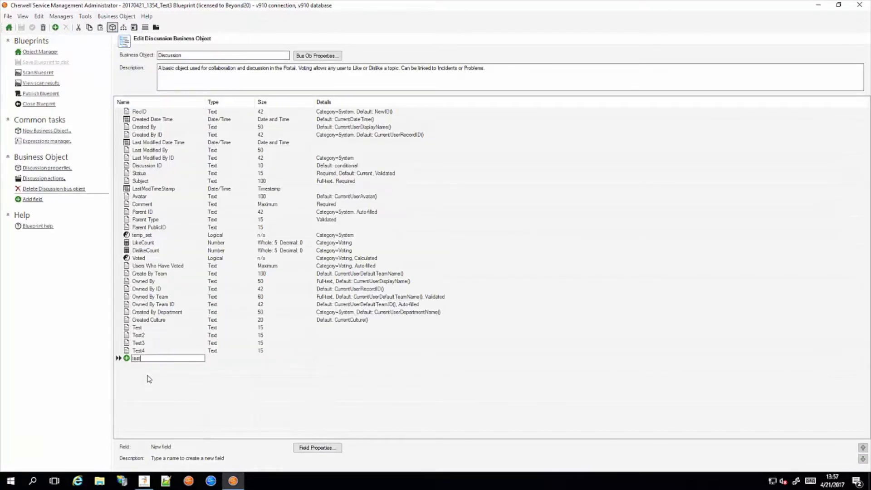
text(5)
key(Tab)
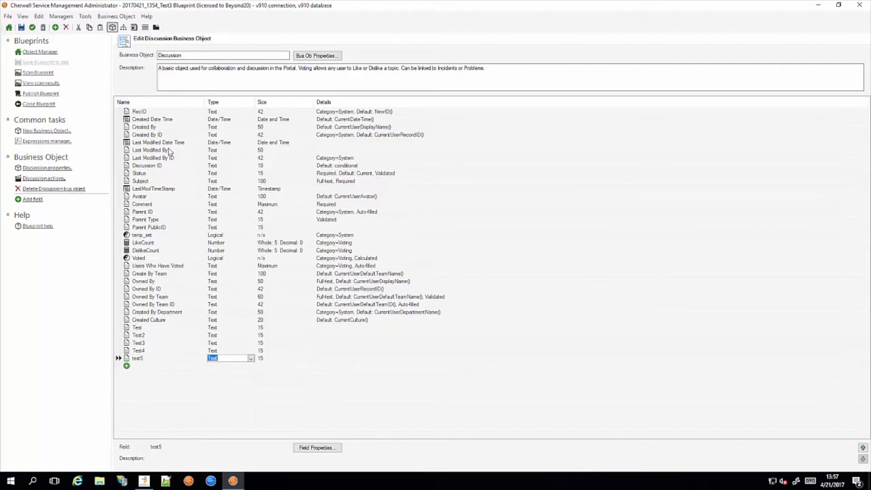
click(32, 27)
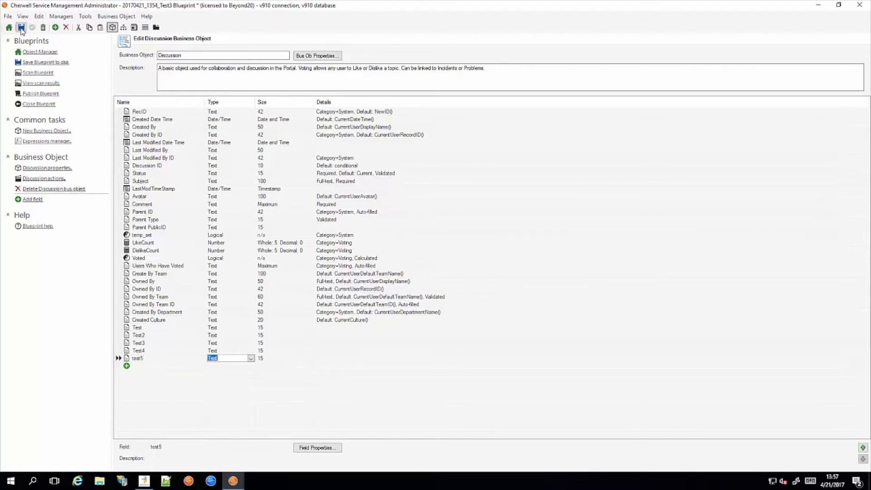
Publish the blueprint containing the test5 field with Ignore Conflicts enabled, continue past the error scan, and dismiss the publishing notice.
click(21, 27)
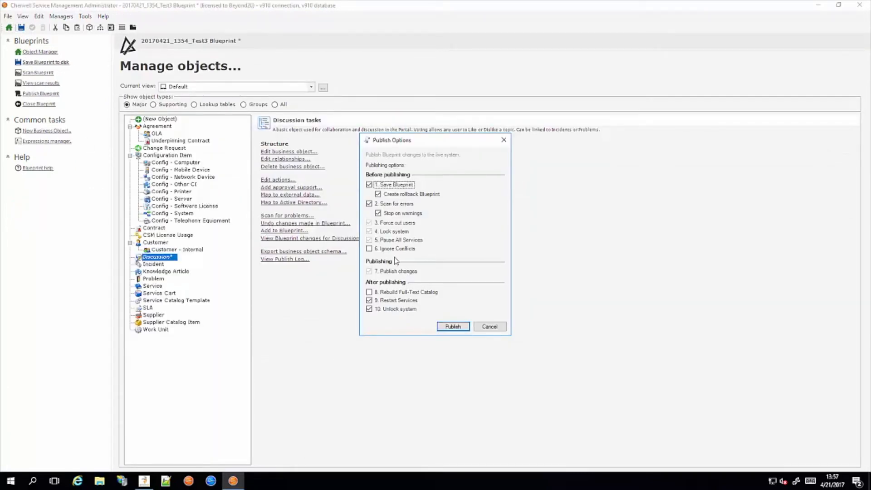
click(390, 251)
click(450, 325)
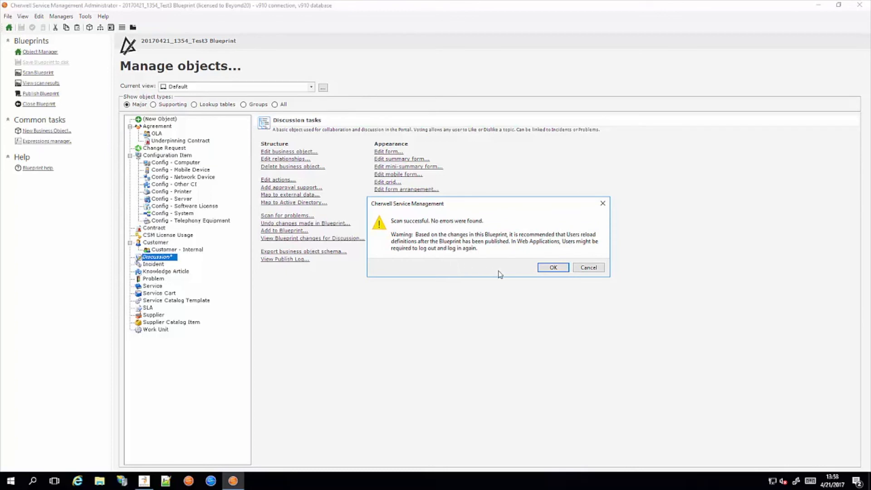
click(545, 269)
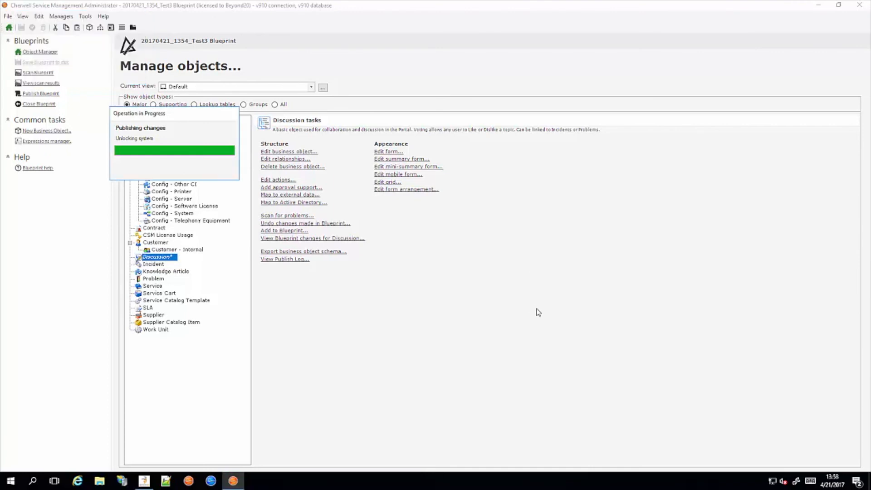
click(533, 248)
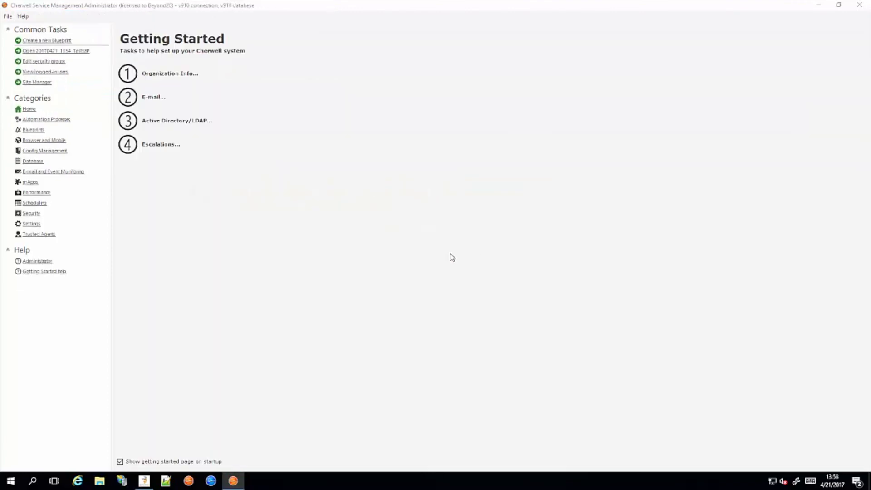